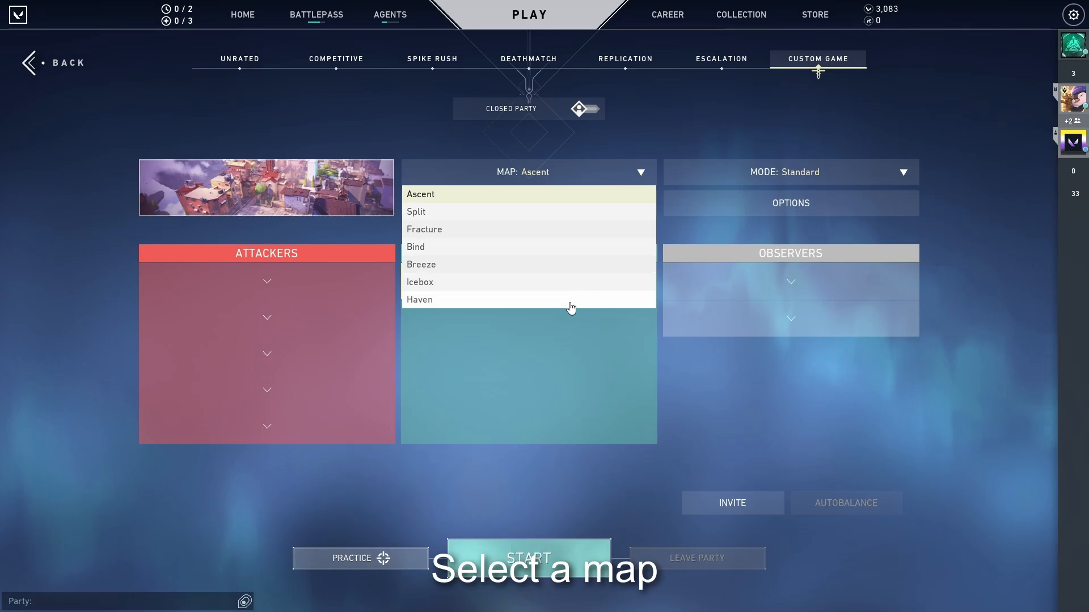
Step: Set the custom game's map to Ascent and turn on Allow Cheats in its options
click(510, 198)
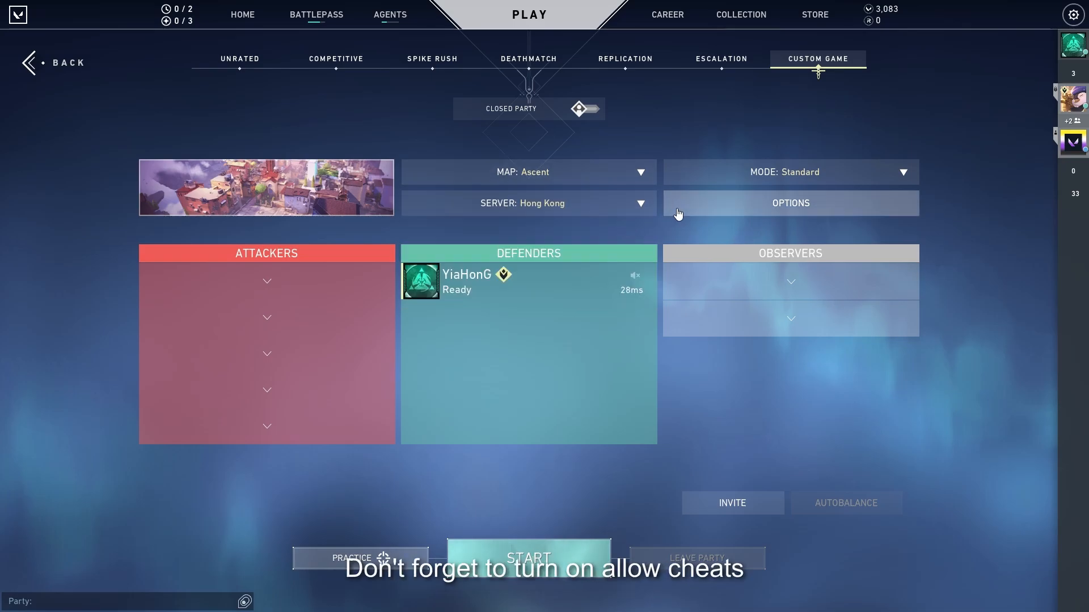
click(714, 198)
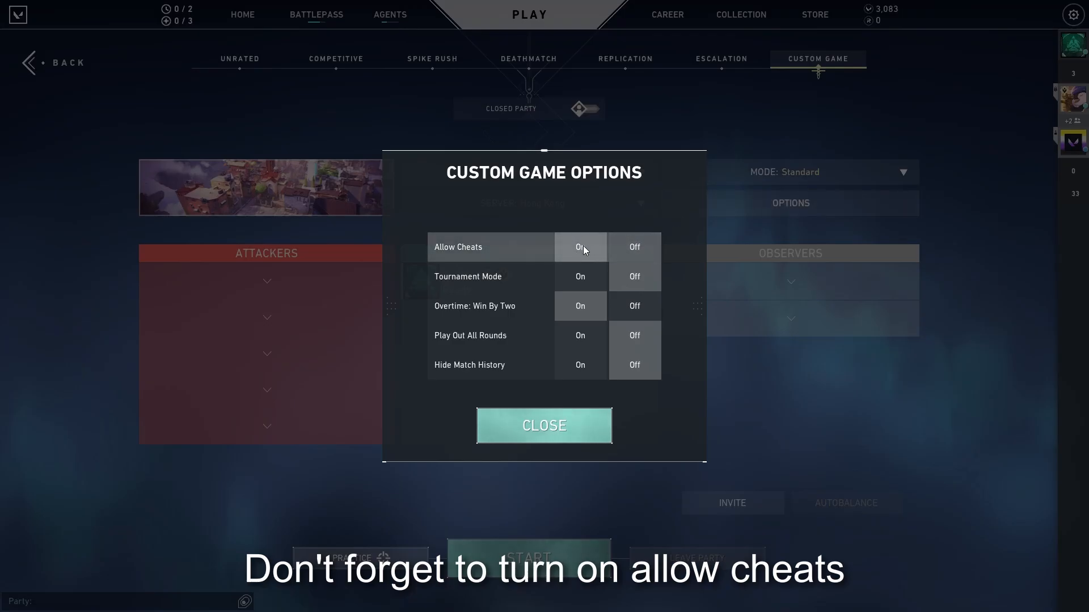
click(589, 433)
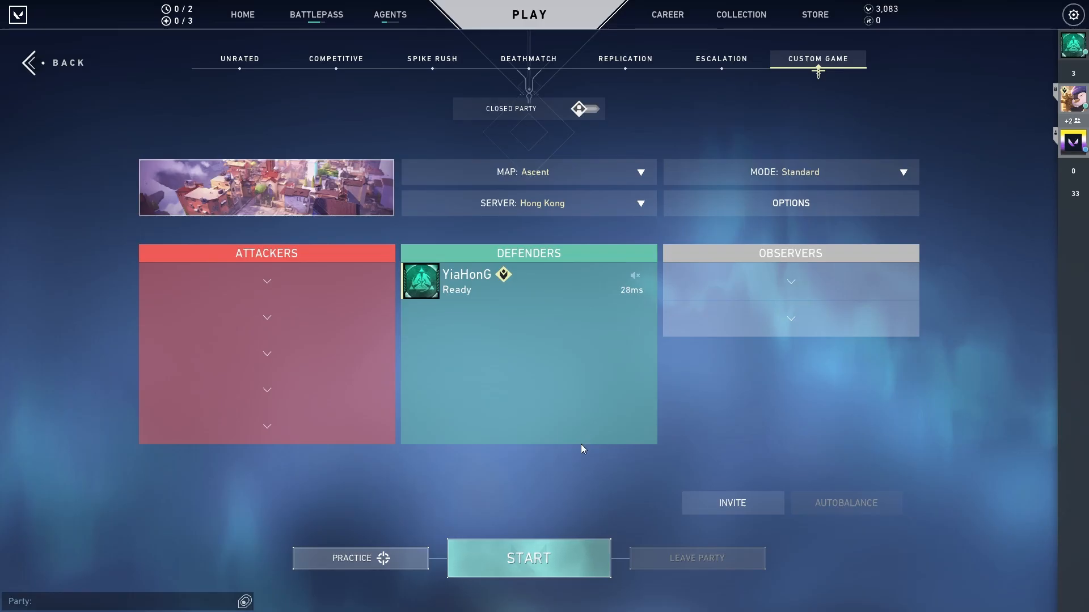
Step: Start the custom game and play as Jett
click(564, 550)
click(476, 366)
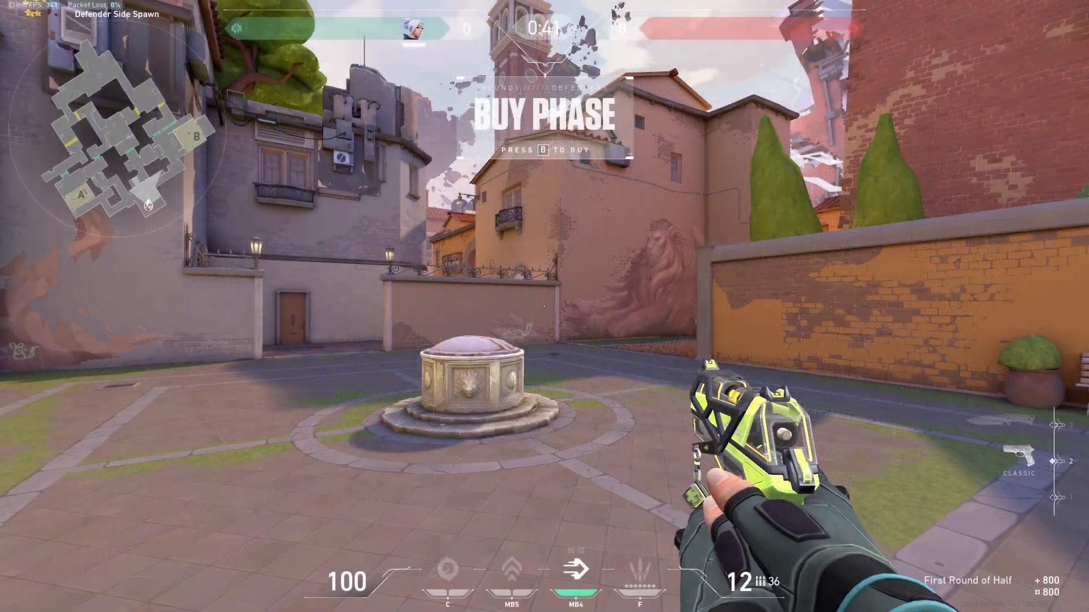
Step: Turn on Hide User Interface In Game in the general settings
key(Escape)
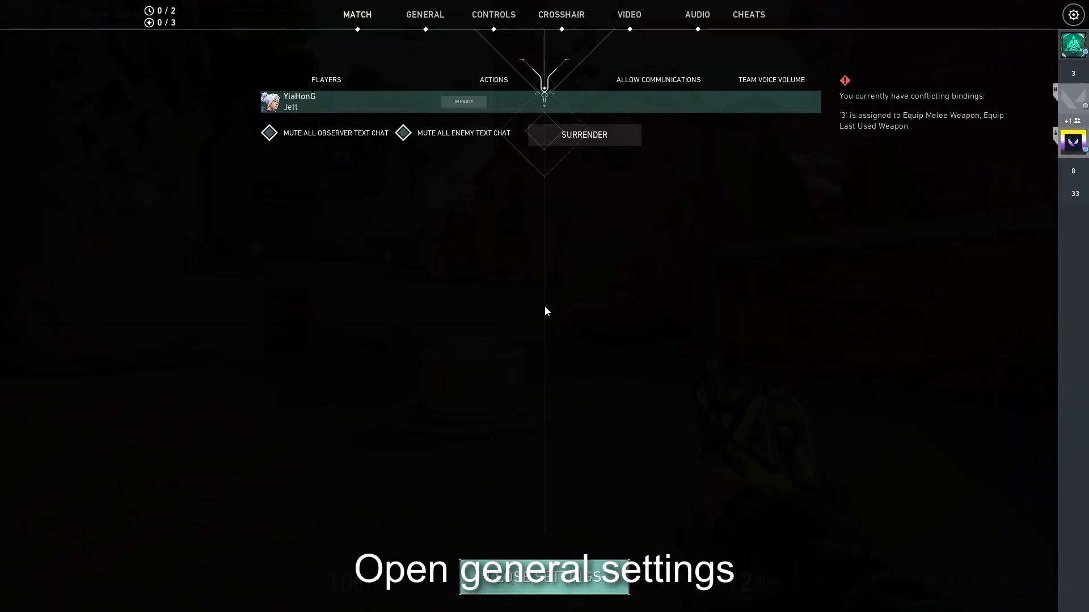
click(431, 8)
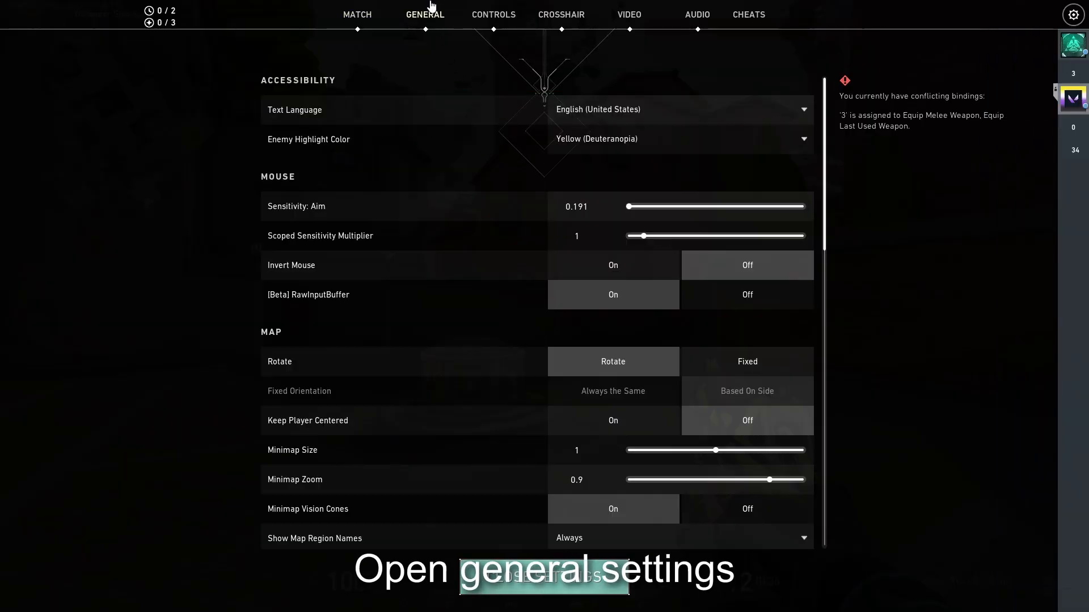
drag(826, 104, 822, 404)
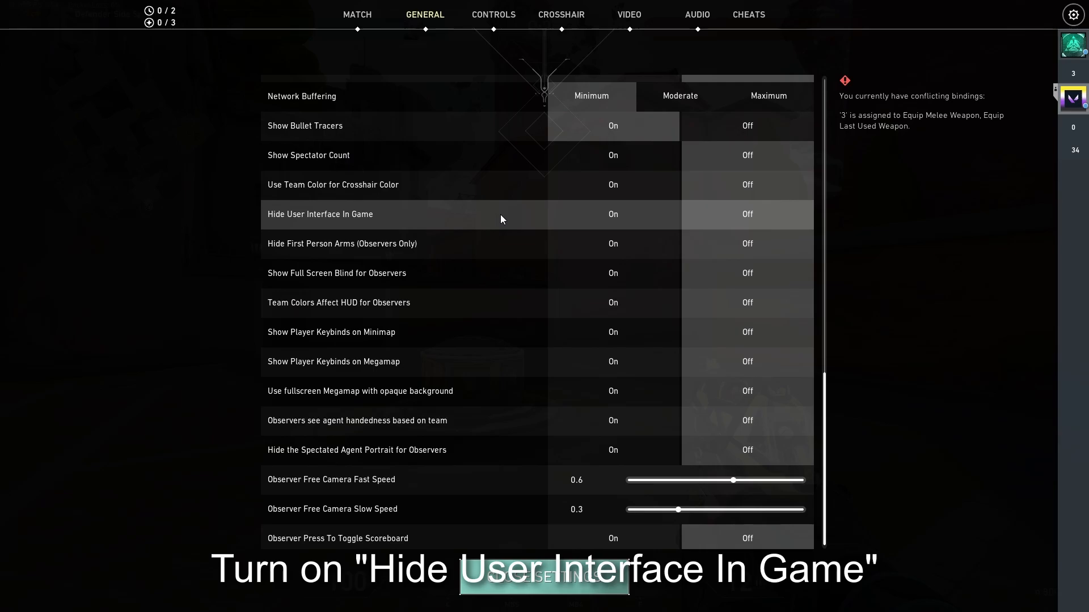
click(588, 215)
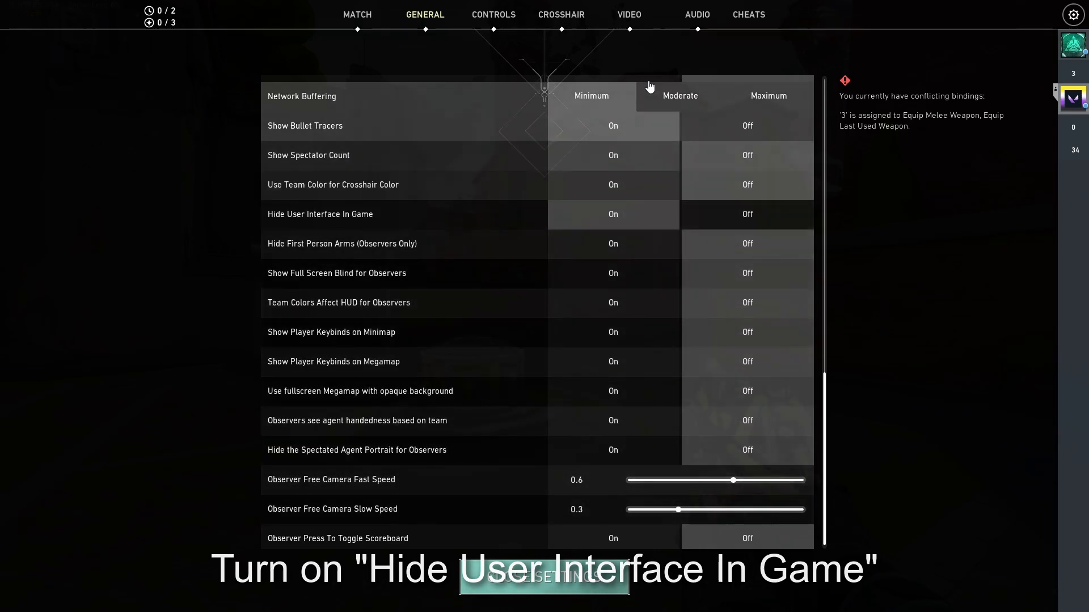
Step: Set the Packet Loss statistic to Hide in the video settings and return to the match
click(634, 23)
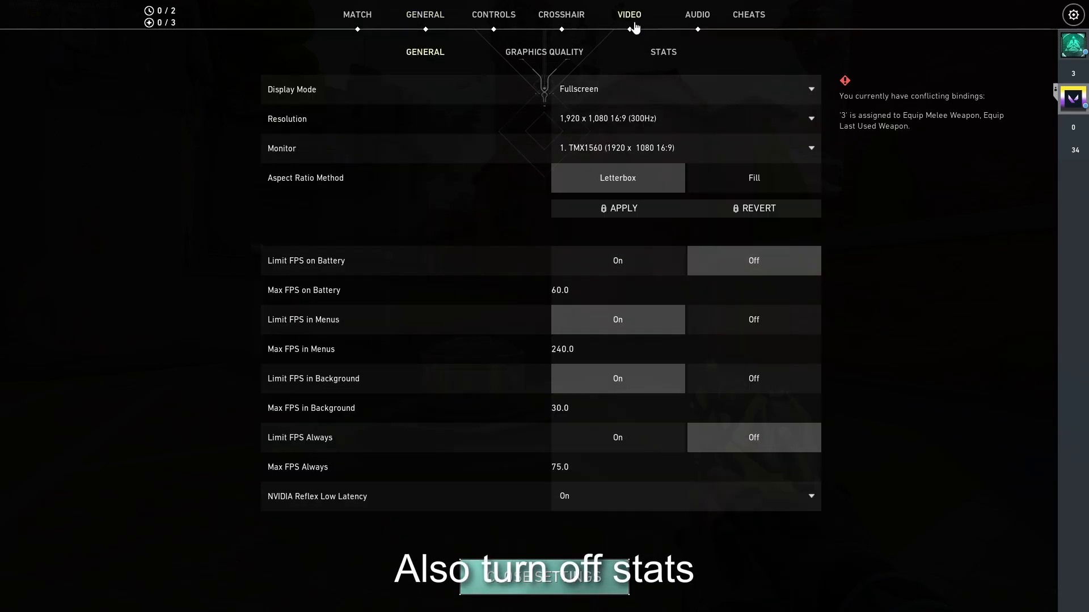
click(654, 53)
scroll(545, 233, down, 5)
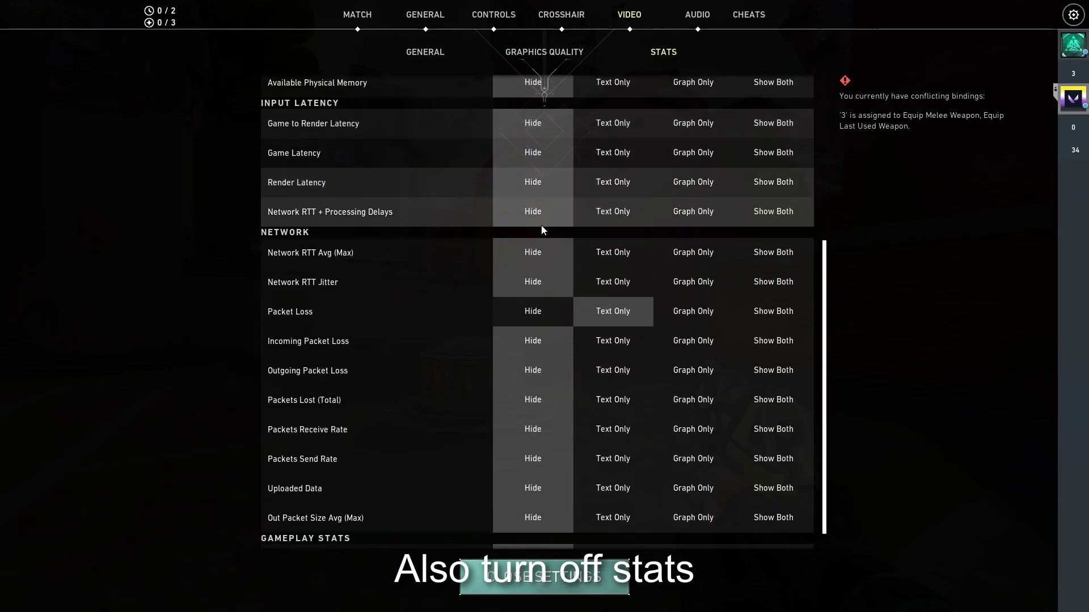
click(533, 312)
click(544, 577)
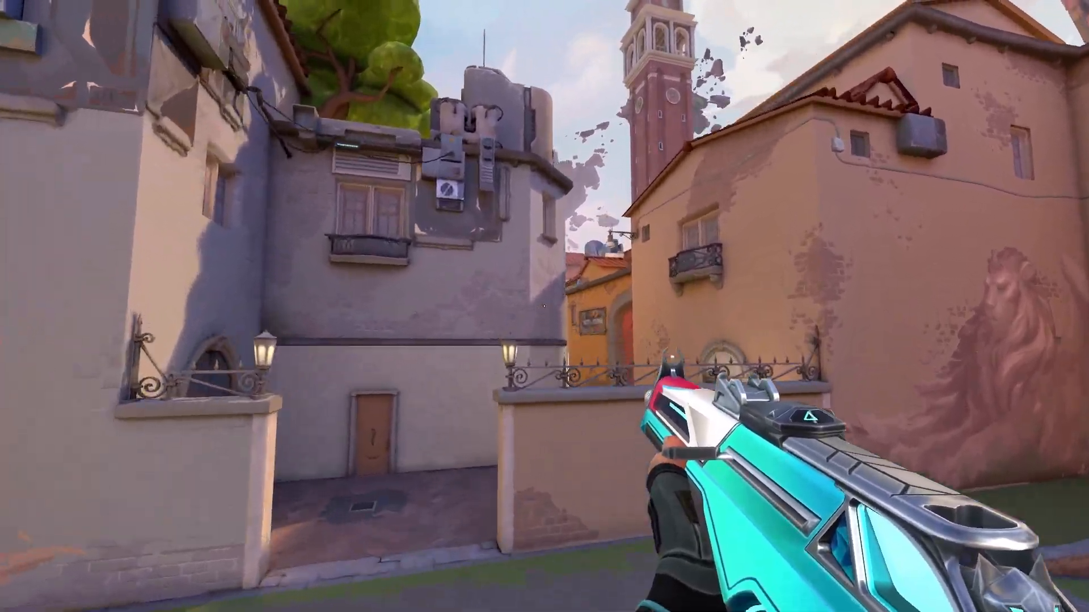
Step: Move the agent to a spot facing the open sky above the rooftops and inspect the weapon
key(w)
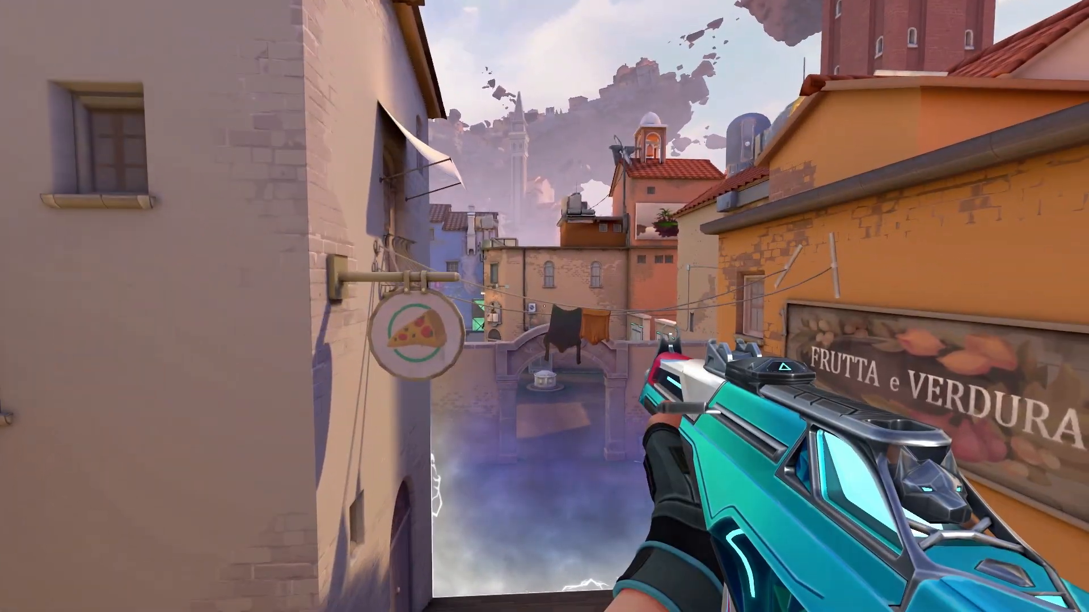
key(Escape)
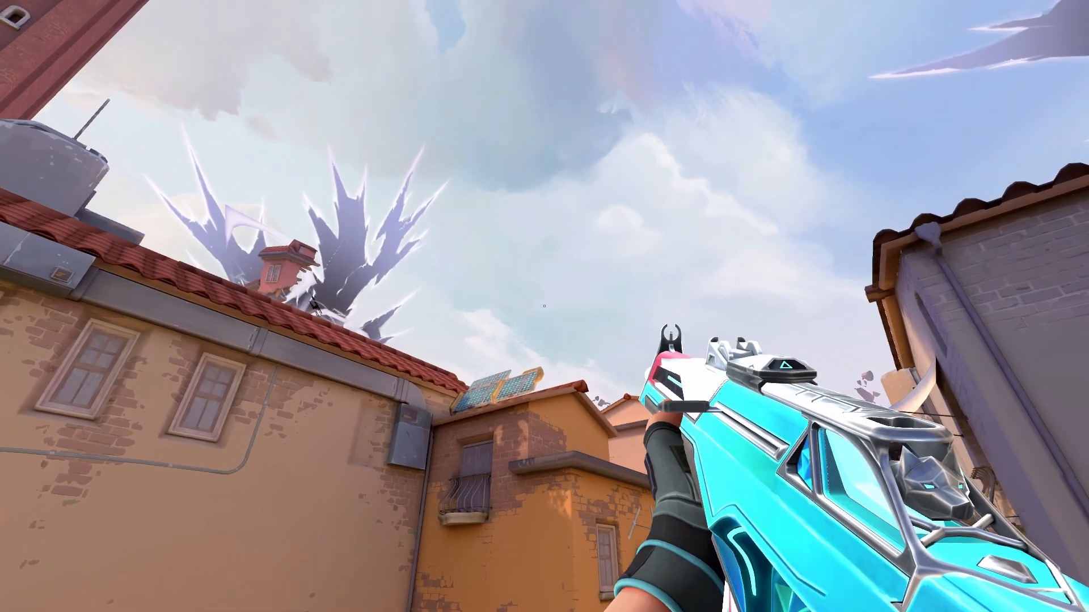
key(y)
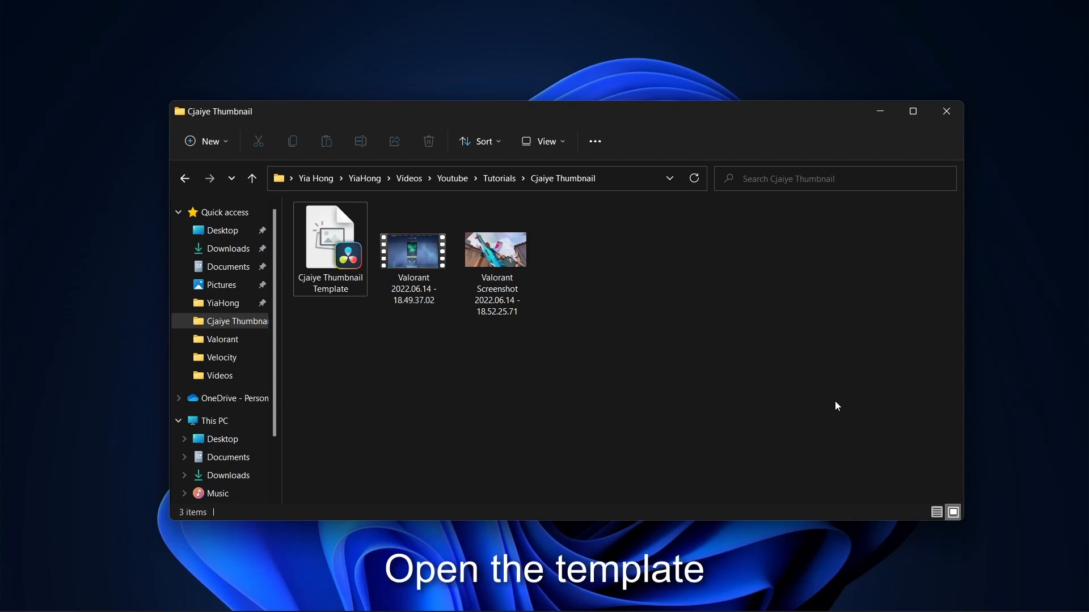
Step: Open the Cjaiye Thumbnail Template in DaVinci Resolve and replace the Screenshot placeholder on Video 1 with the imported Valorant screenshot PNG
double_click(354, 279)
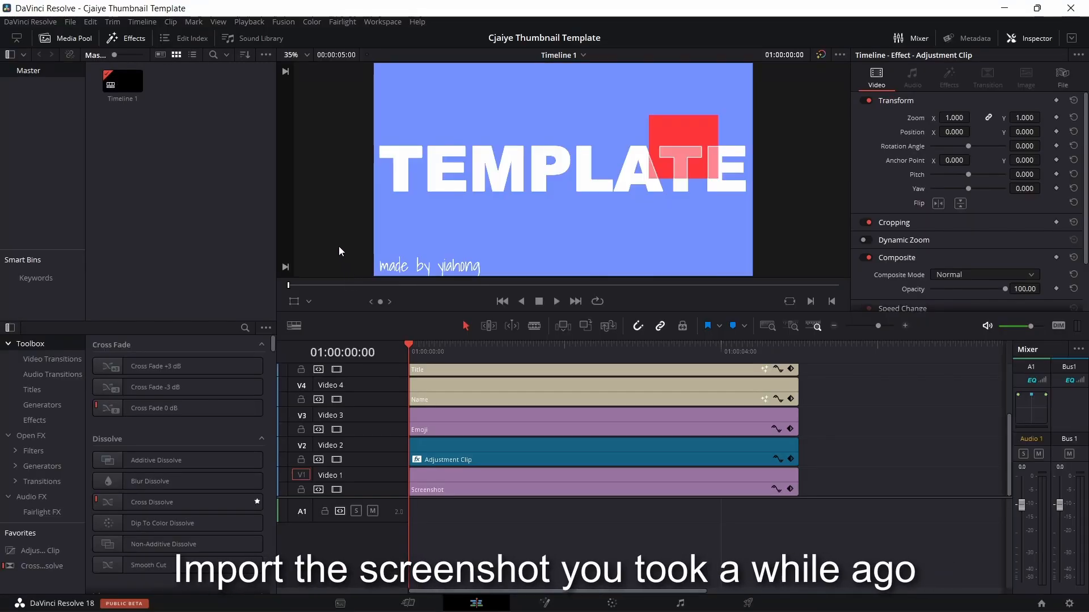
right_click(215, 185)
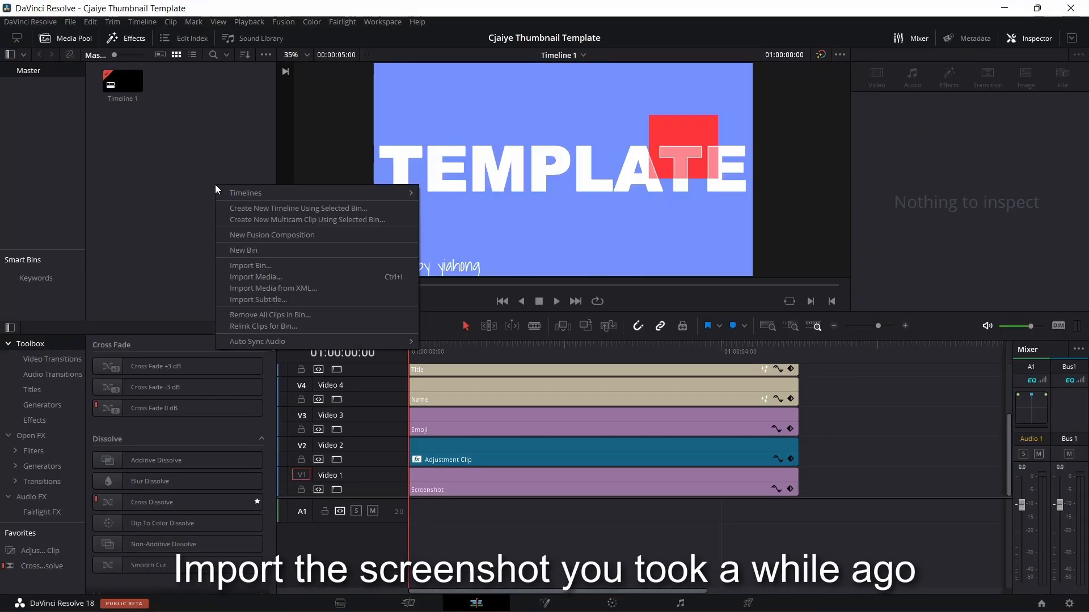
click(275, 280)
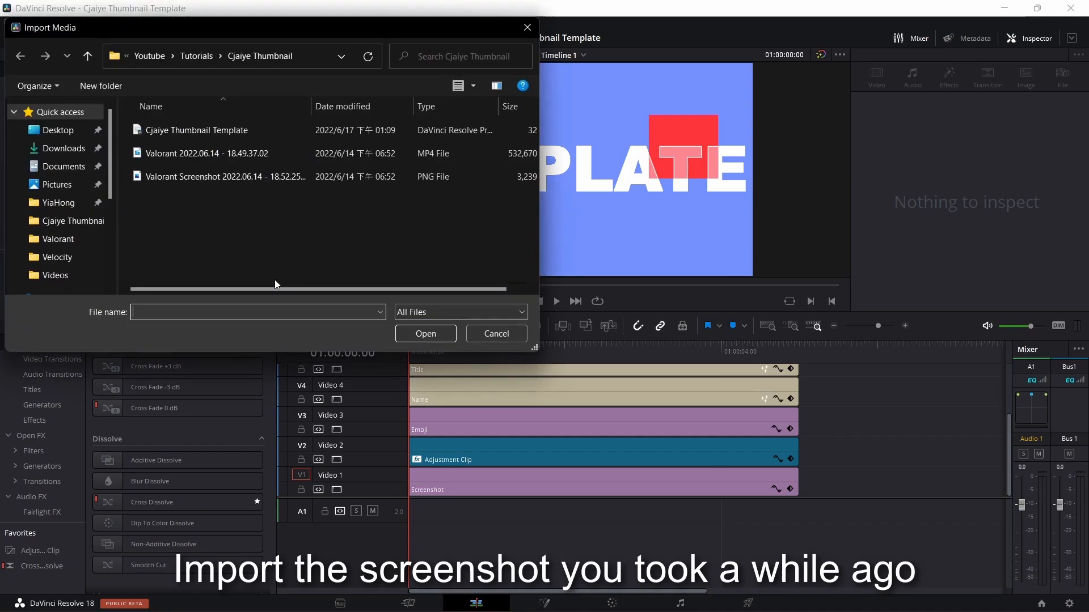
double_click(219, 183)
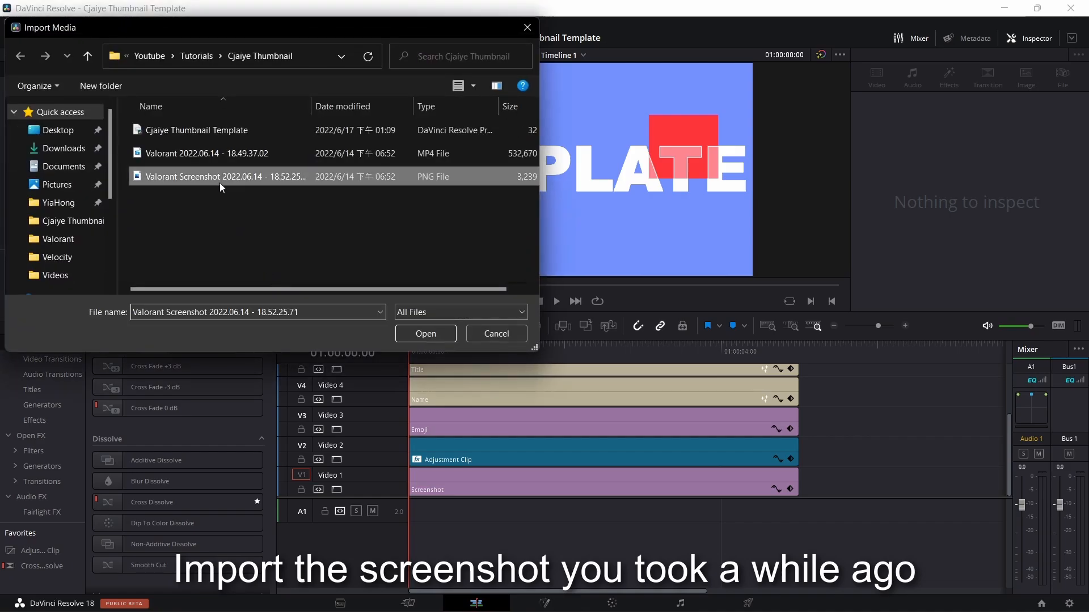
drag(181, 81, 464, 483)
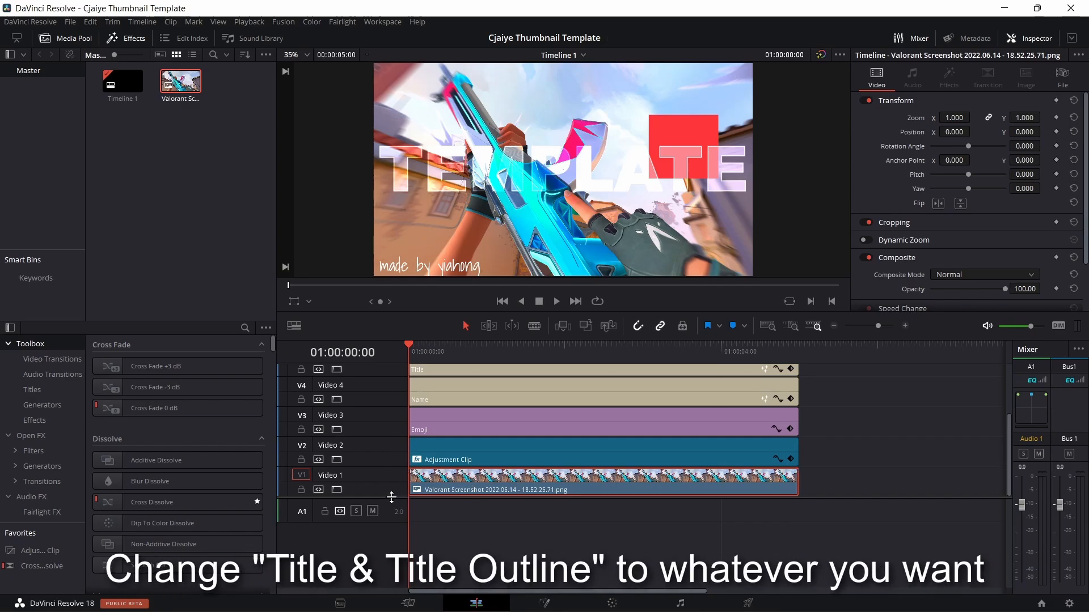
Step: Change the Title clip's text to SONG NAME and set its size to 0.26
drag(391, 497, 392, 555)
click(481, 429)
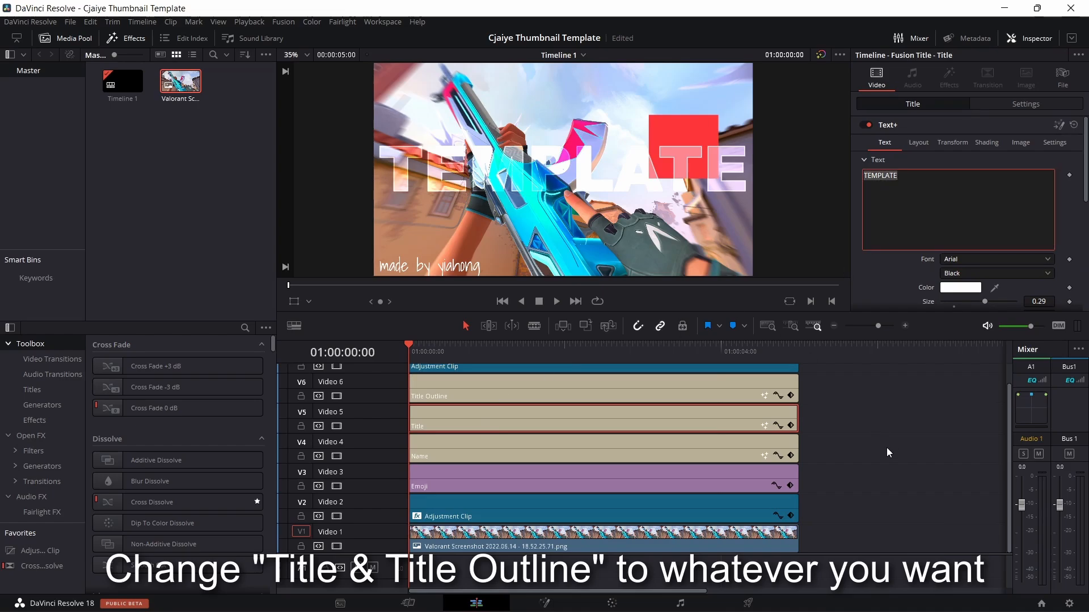
text(SONG NAME)
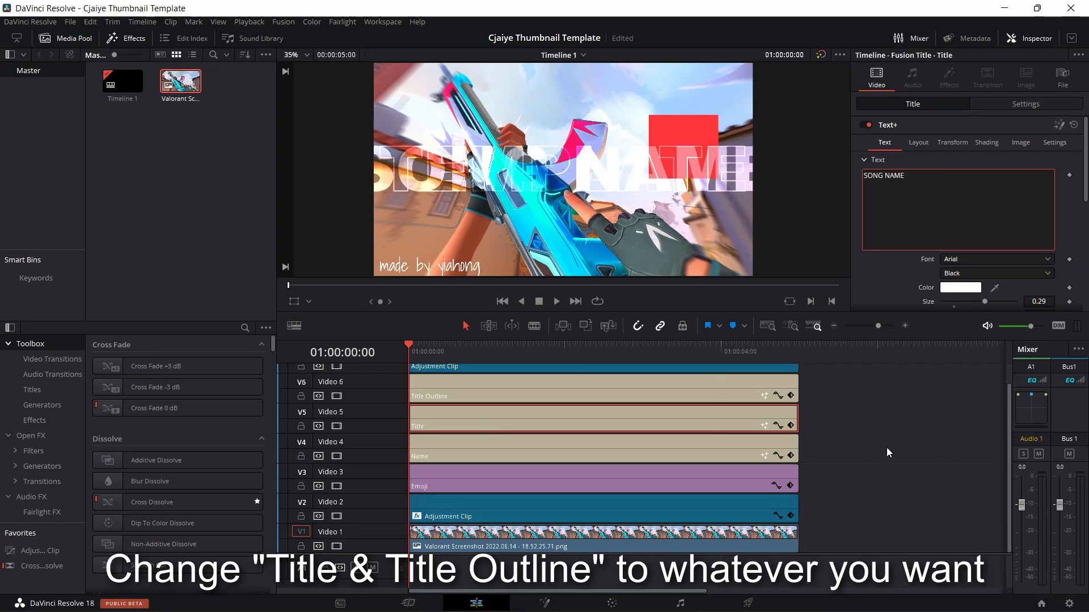
scroll(1087, 176, down, 2)
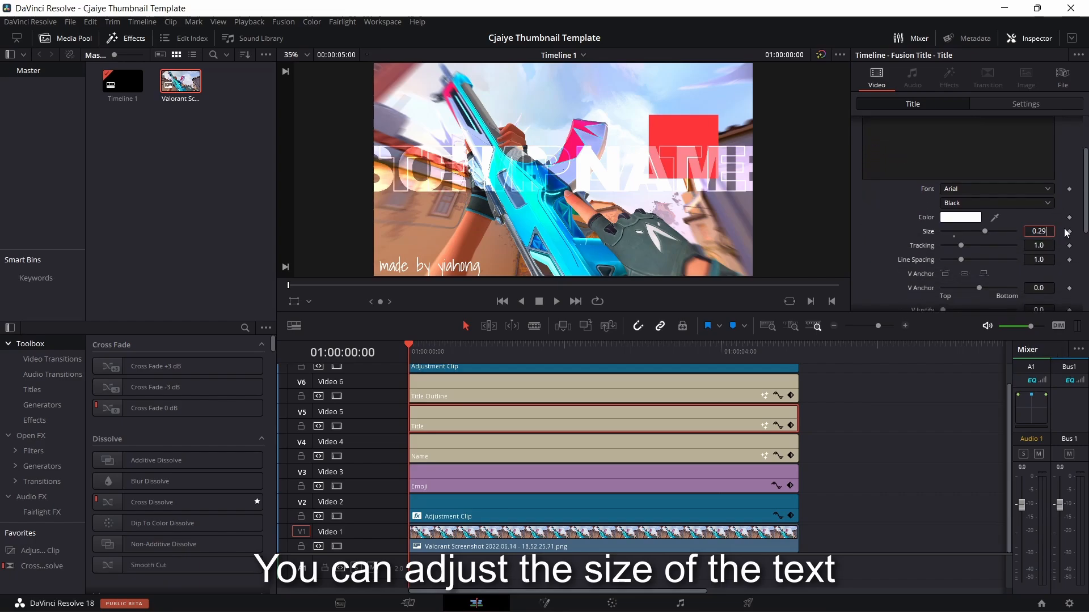
text(0.26)
key(Tab)
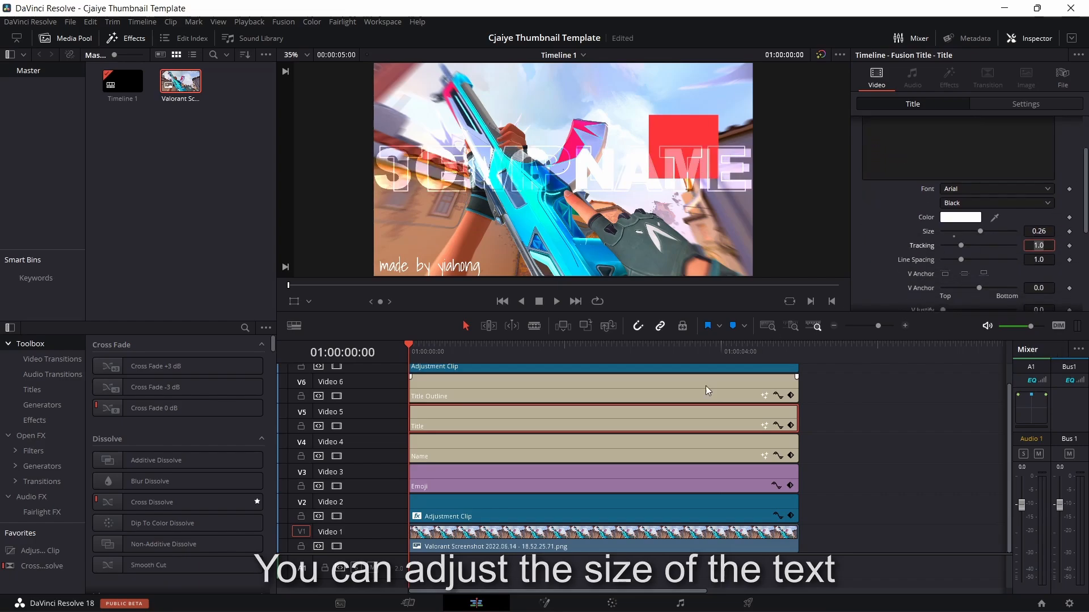
Step: Set the Title Outline clip's text to SONG NAME at size 0.26, and put the creator's name in the Name clip
click(556, 388)
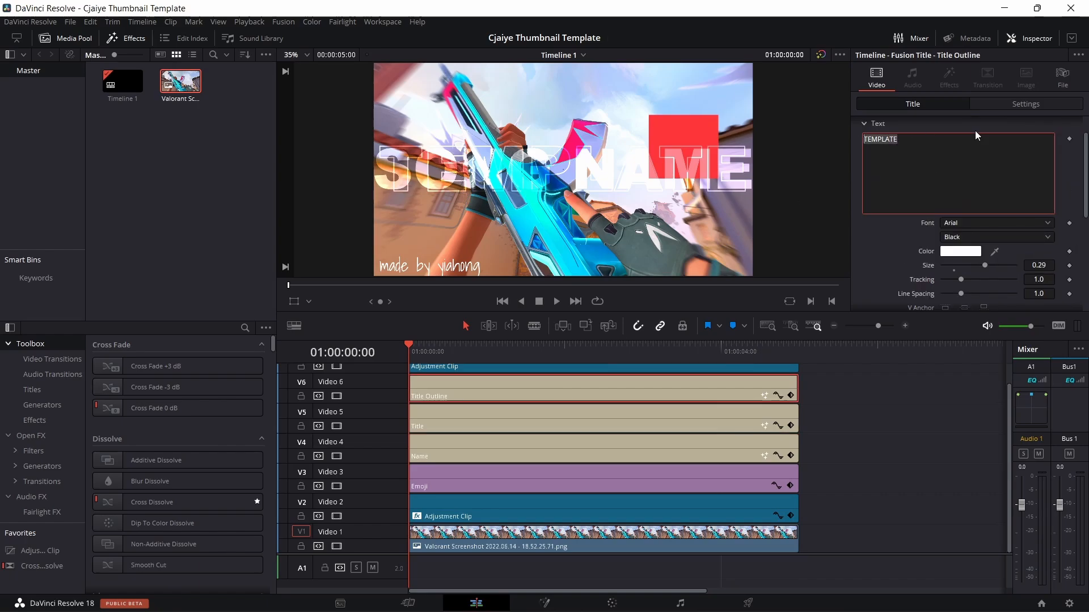
text(SONG NAME)
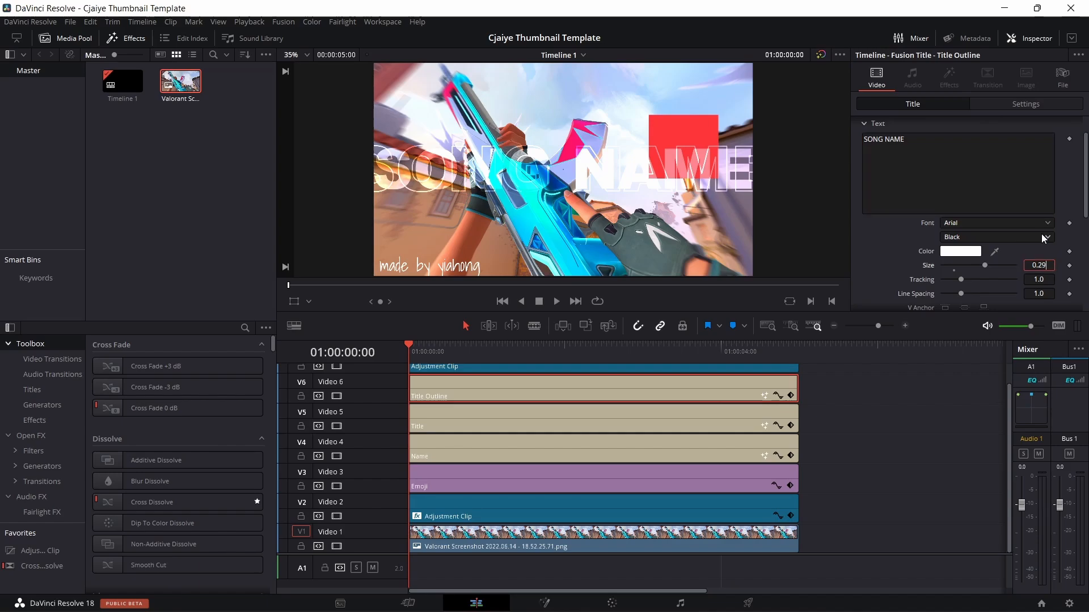
text(0.26)
key(Tab)
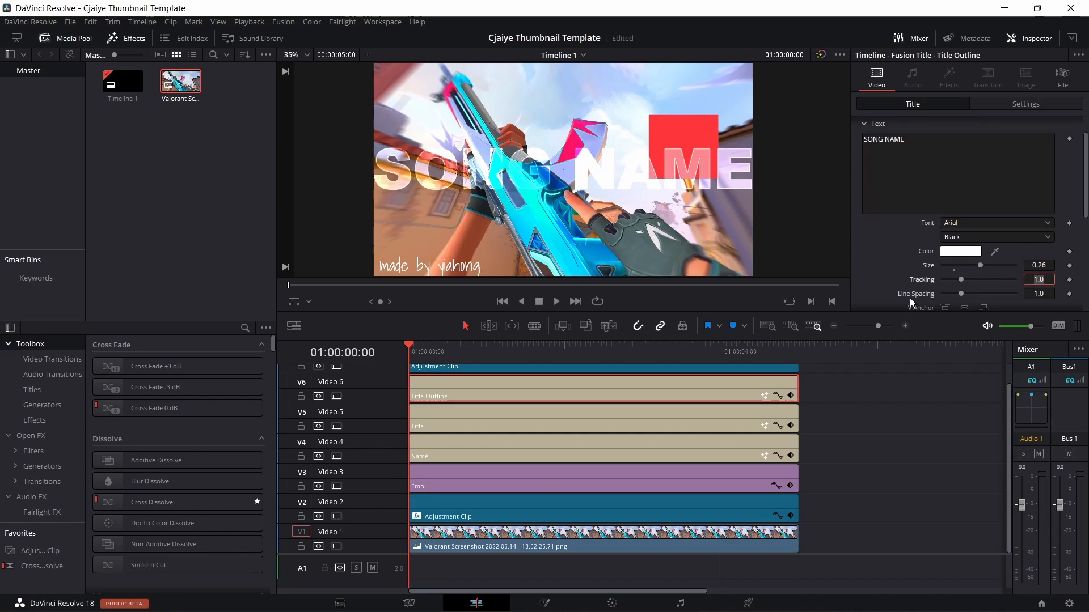
click(563, 454)
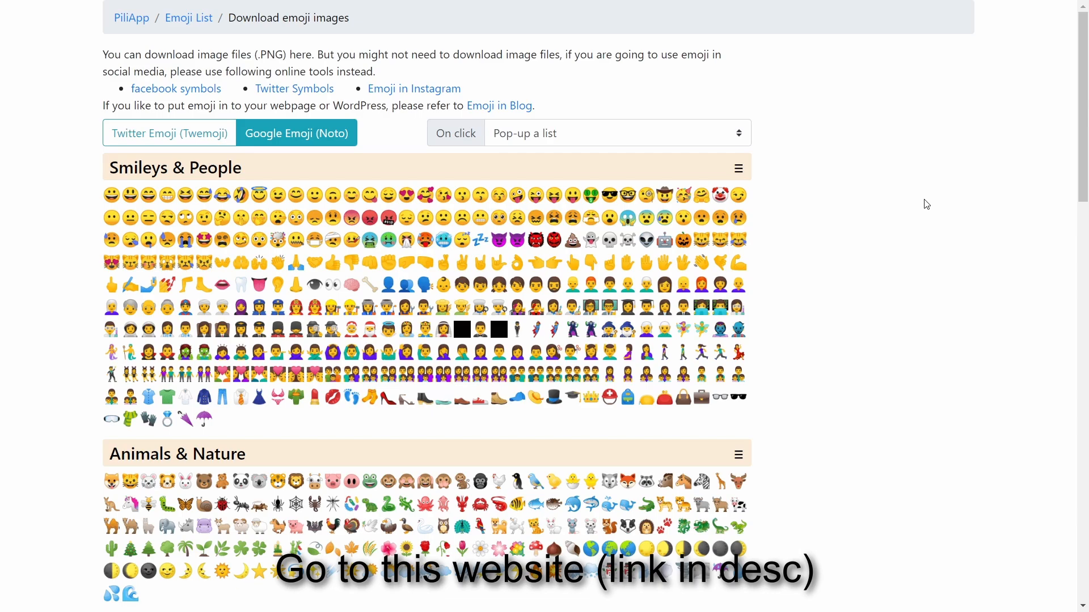
Step: Switch to the PiliApp emoji page and save the Google version of the red heart from Symbols as a PNG image
scroll(924, 201, down, 5)
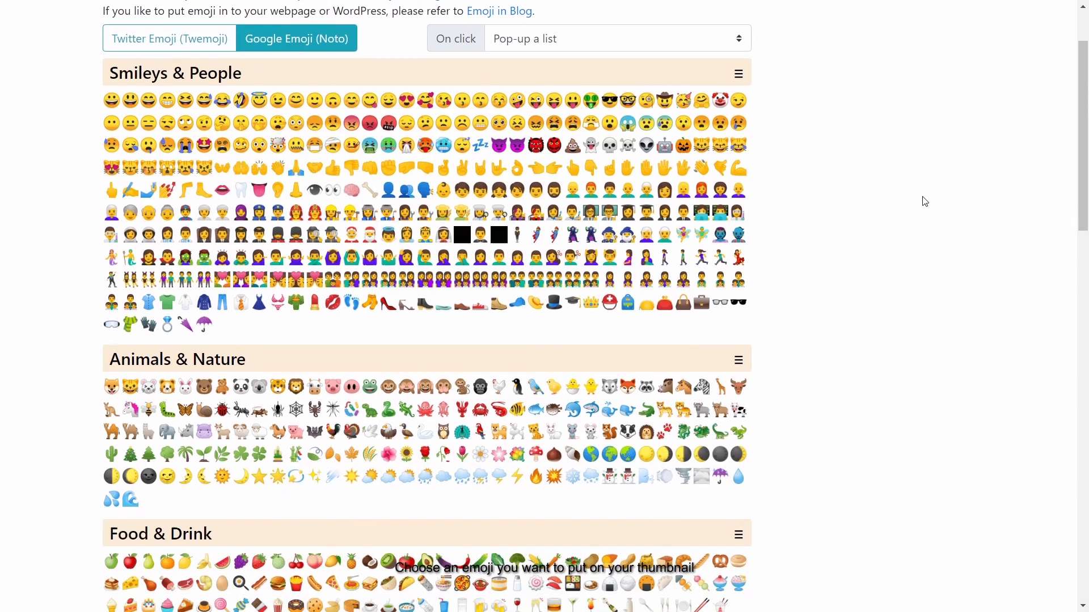
scroll(921, 196, down, 10)
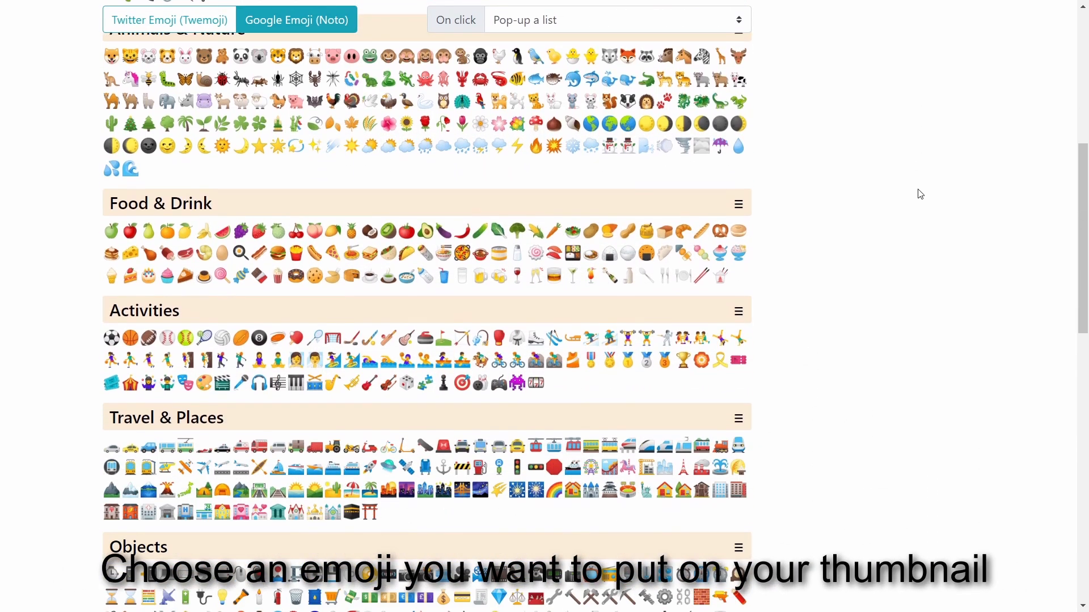
scroll(911, 210, down, 3)
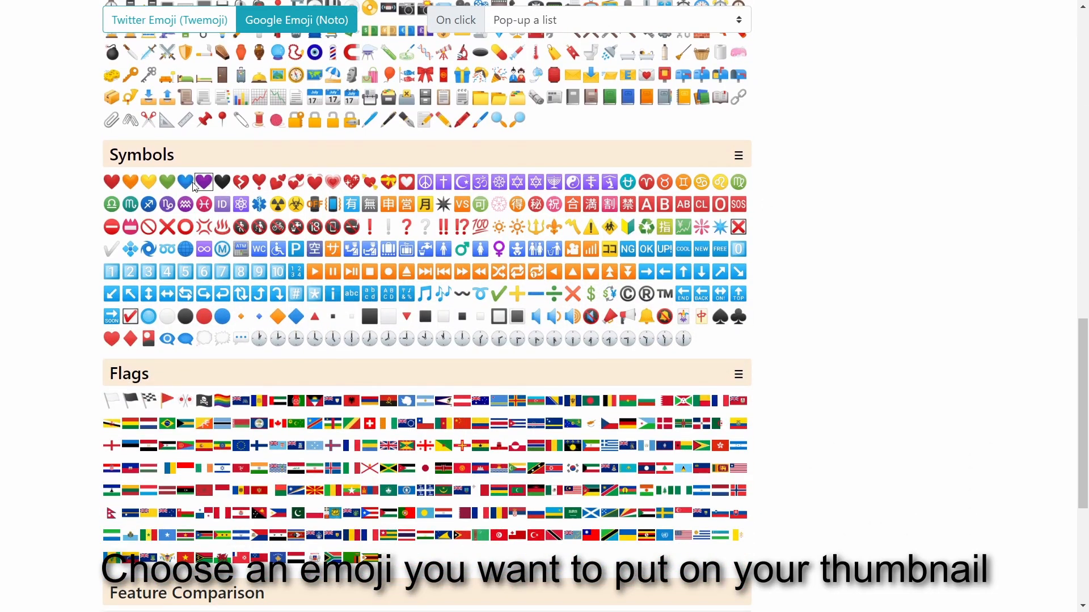
click(111, 182)
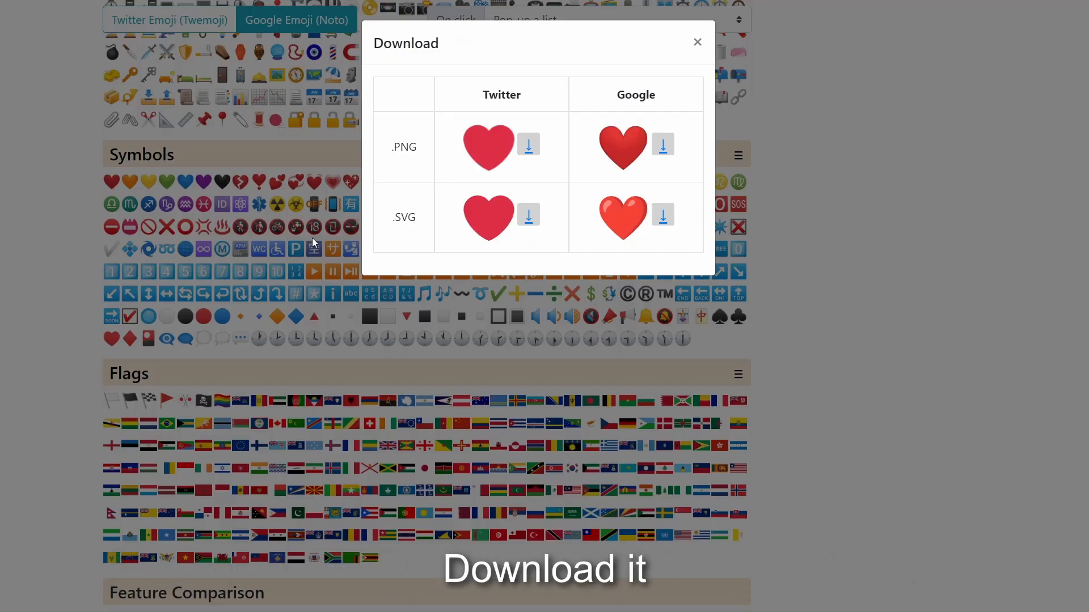
click(671, 147)
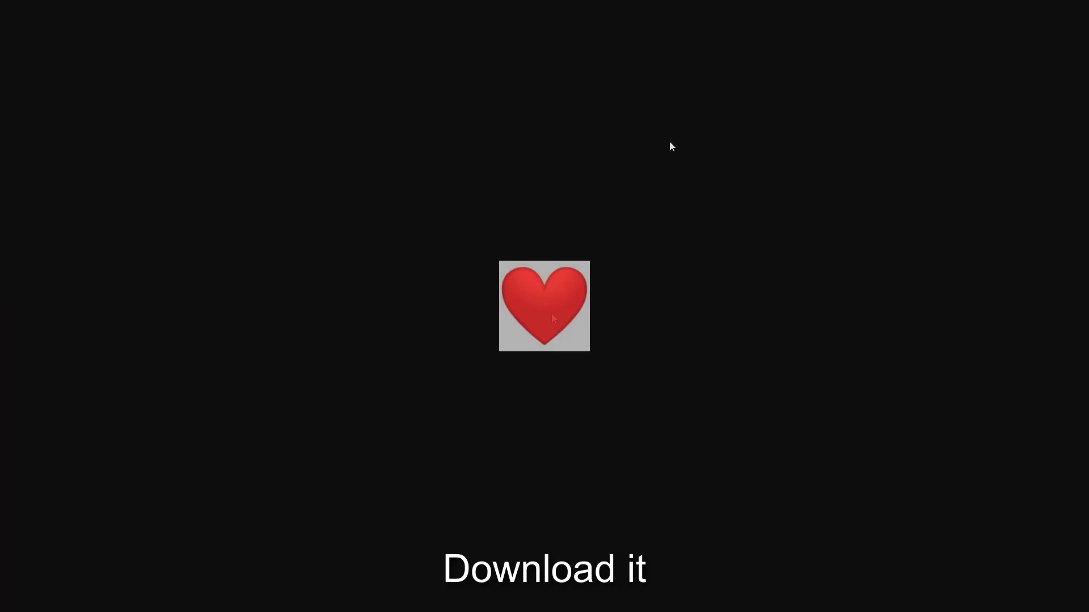
right_click(551, 313)
click(579, 338)
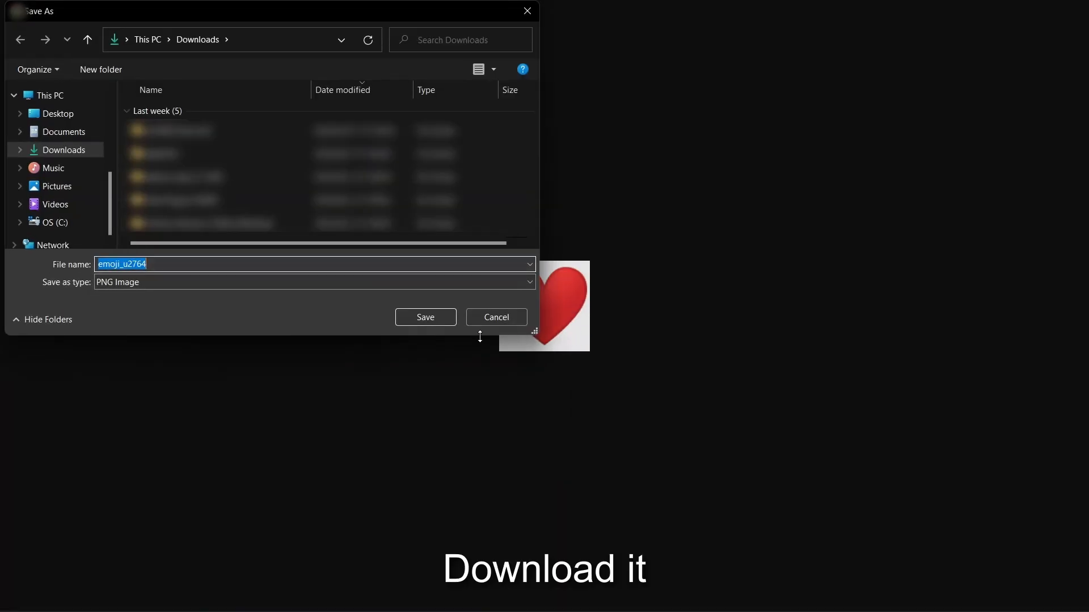
click(422, 318)
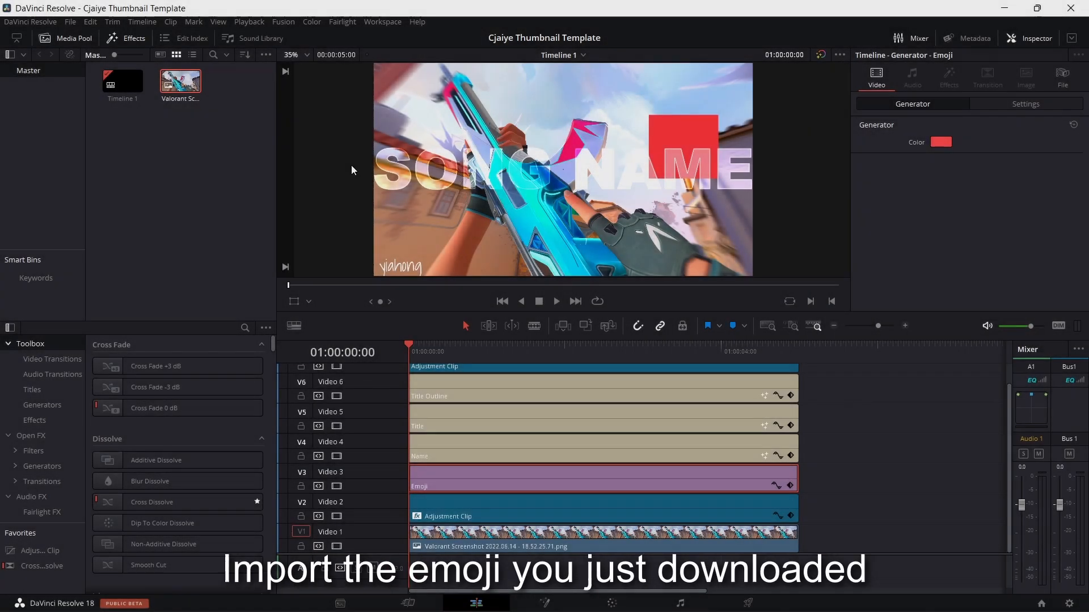
Step: Import emoji_u2764.png into the media pool and replace the Emoji placeholder on Video 3 with it
click(192, 129)
right_click(192, 130)
click(227, 237)
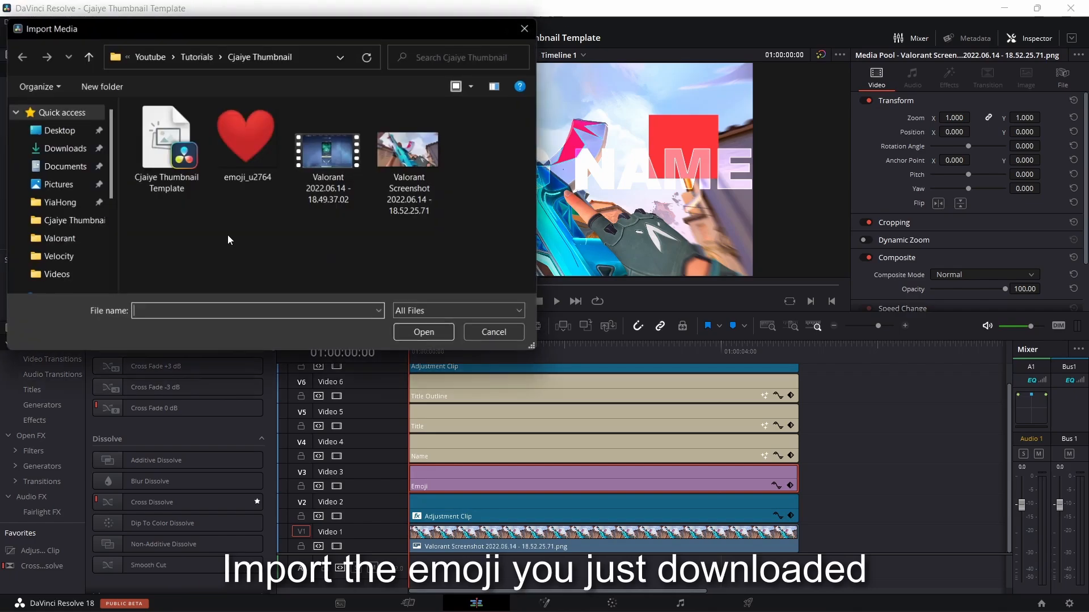
click(244, 180)
double_click(245, 179)
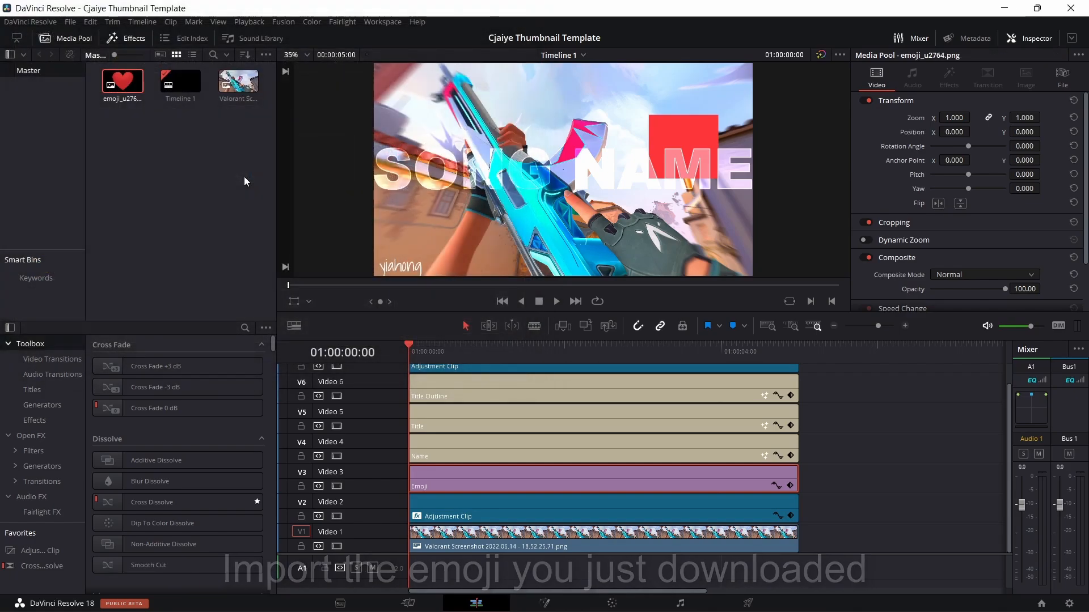
drag(113, 92, 411, 479)
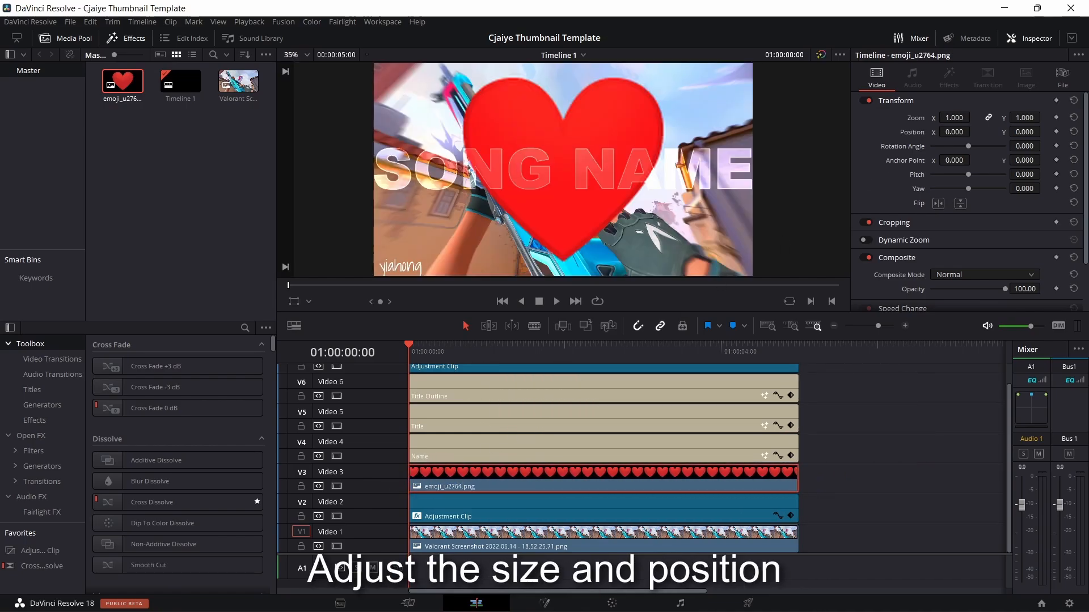
Step: Set the heart emoji clip's zoom to 0.310, position to X 1129 and Y 82, and rotation angle to -11
drag(954, 118, 908, 118)
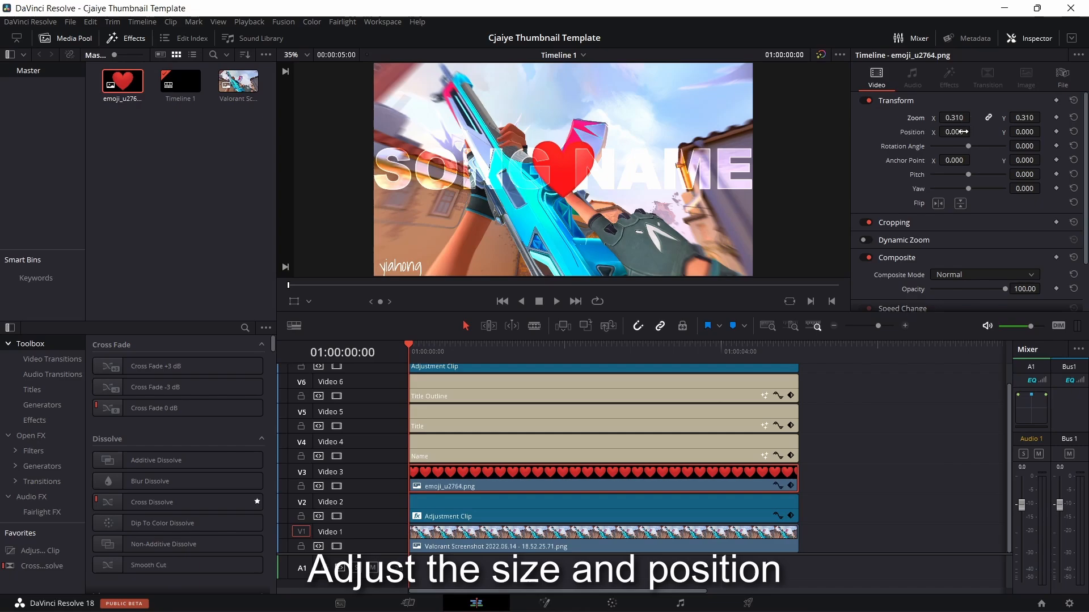
drag(973, 131, 973, 130)
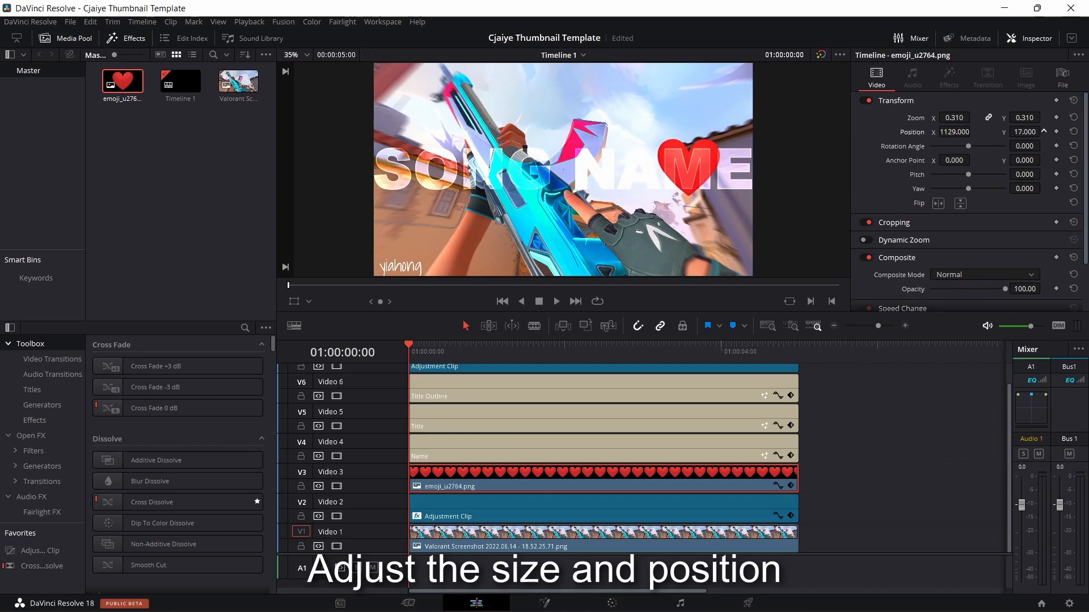
drag(1043, 132, 1027, 133)
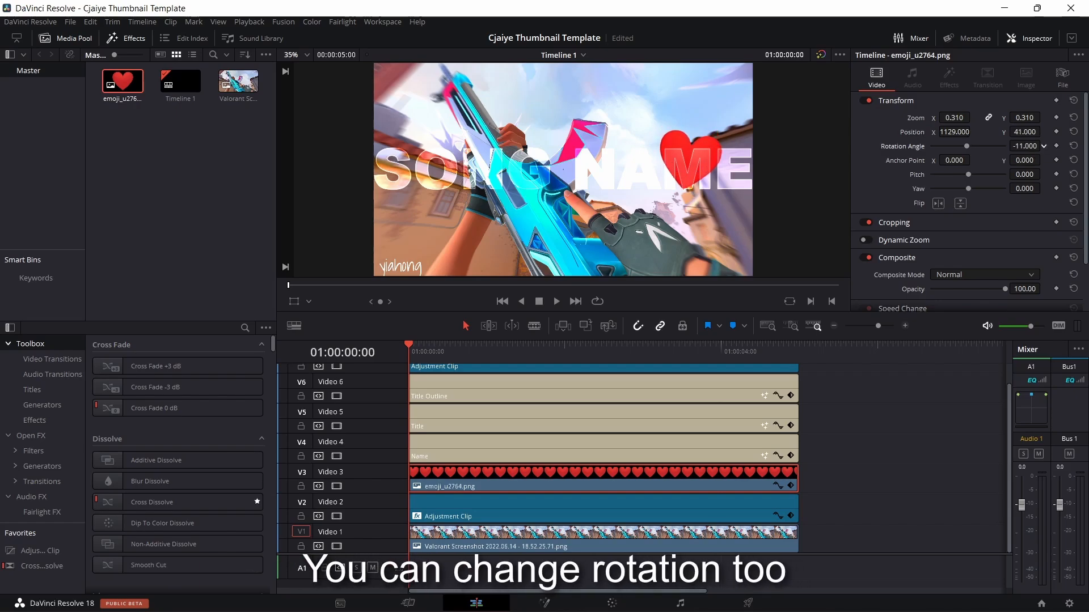
drag(1038, 132, 1043, 131)
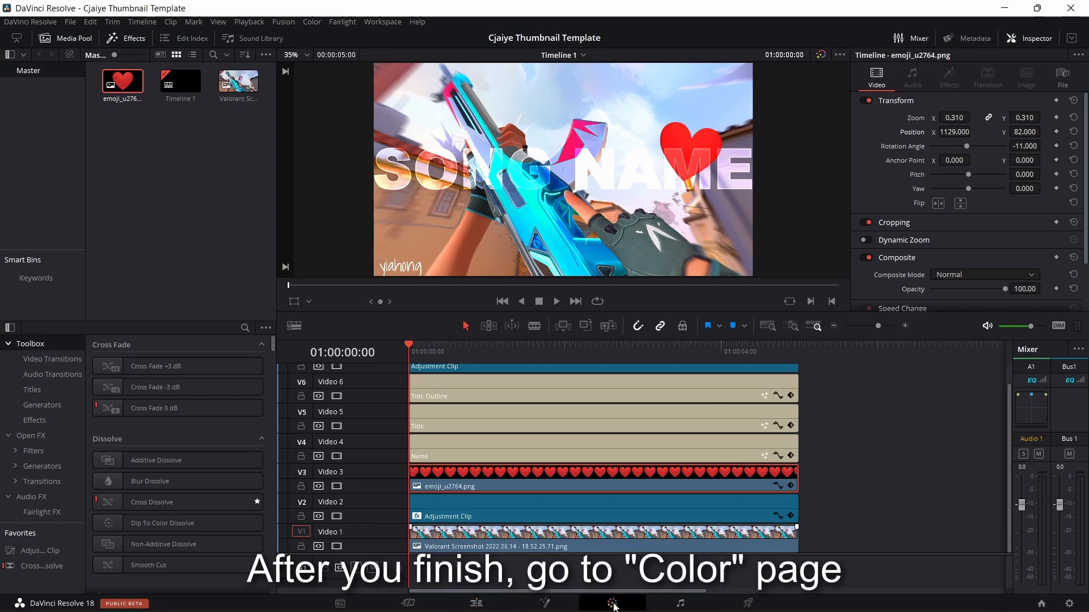
Step: Grab a still of the finished thumbnail frame on the Color page
click(613, 604)
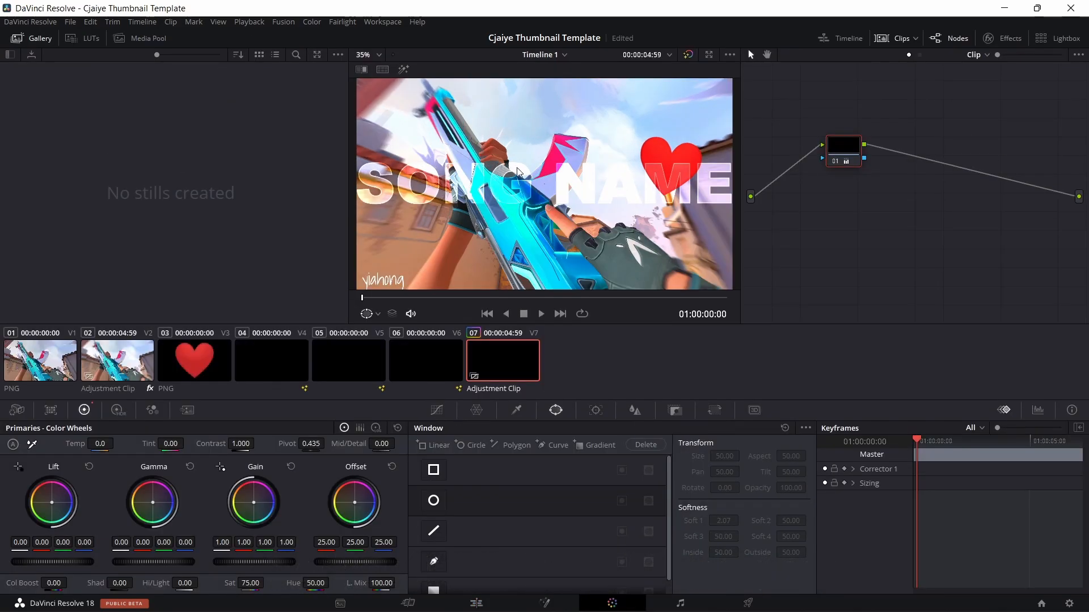
right_click(542, 189)
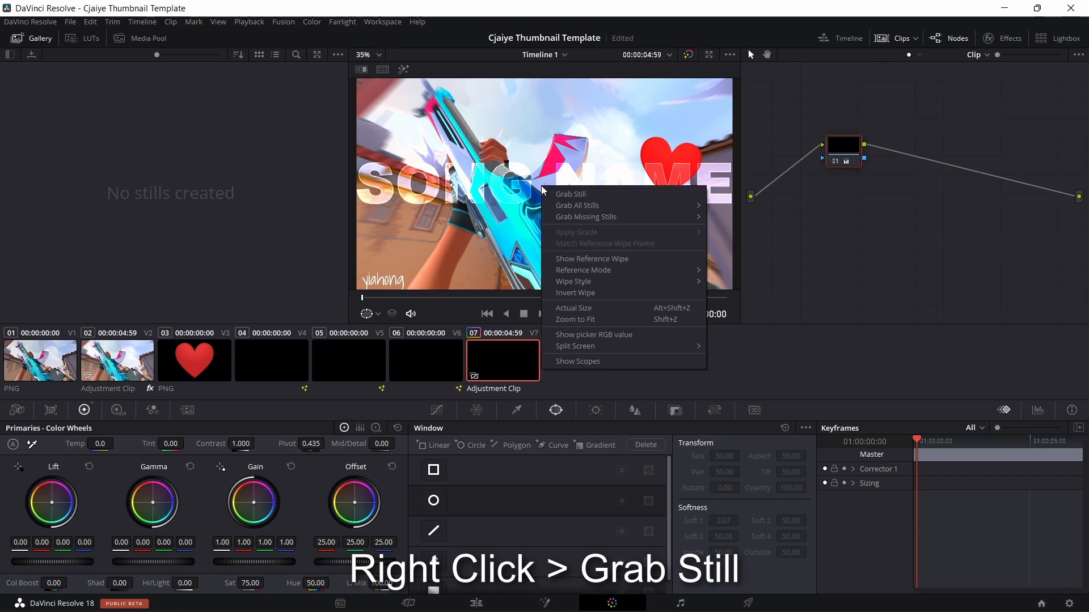
click(549, 194)
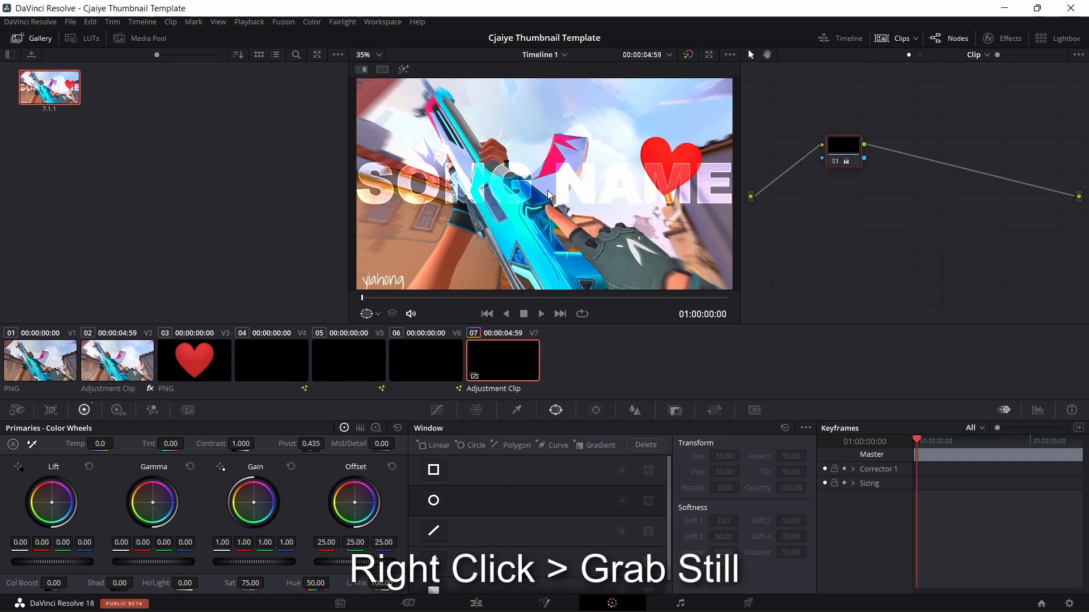
Step: Export the grabbed still as a JPEG file named Thumbnail into the Cjaiye Thumbnail folder
right_click(49, 93)
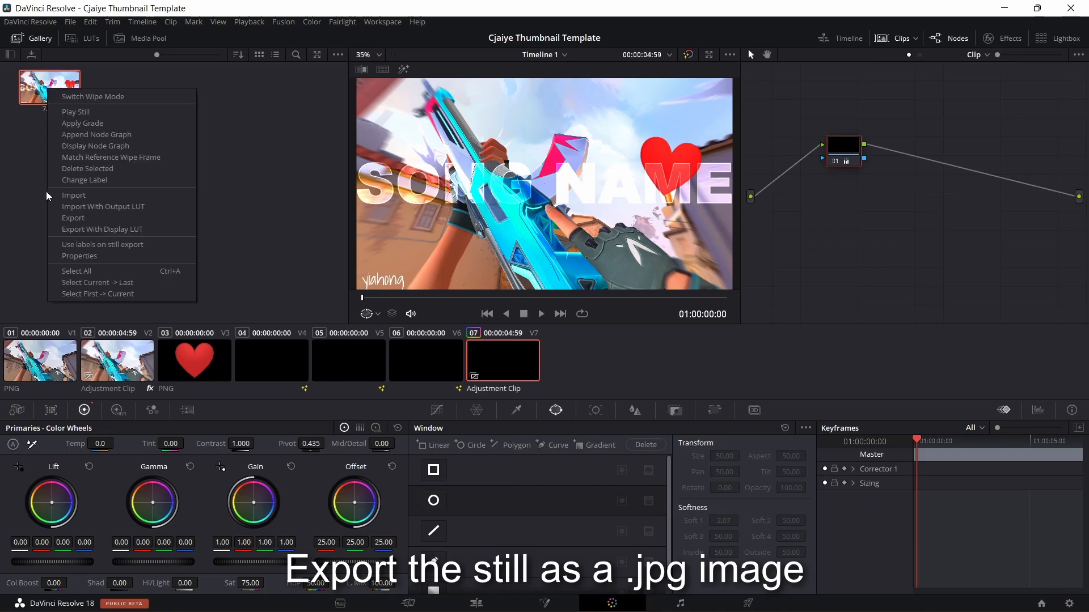
click(73, 218)
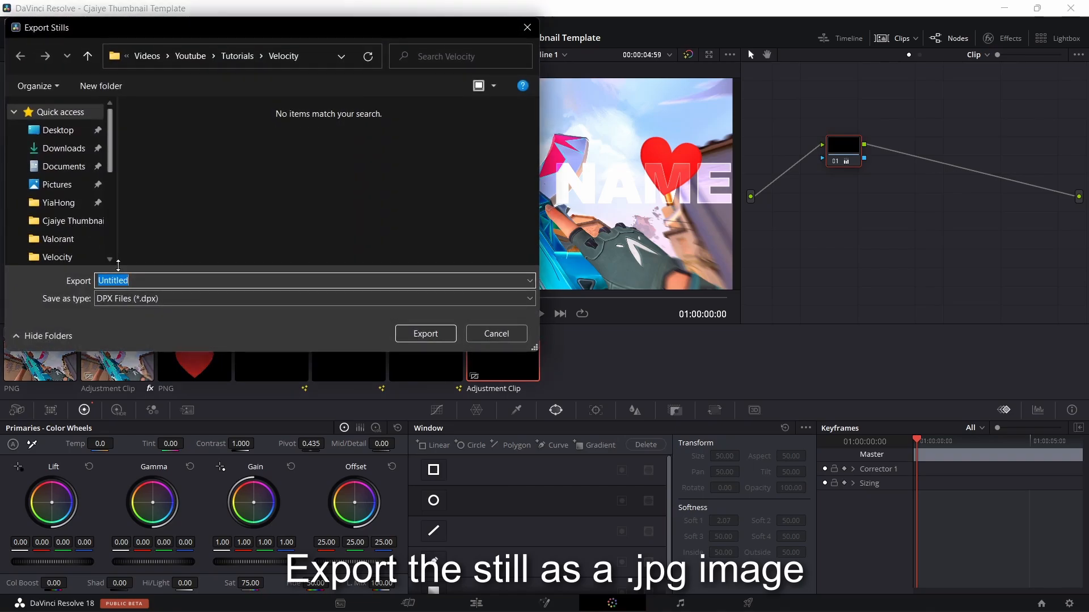
click(141, 307)
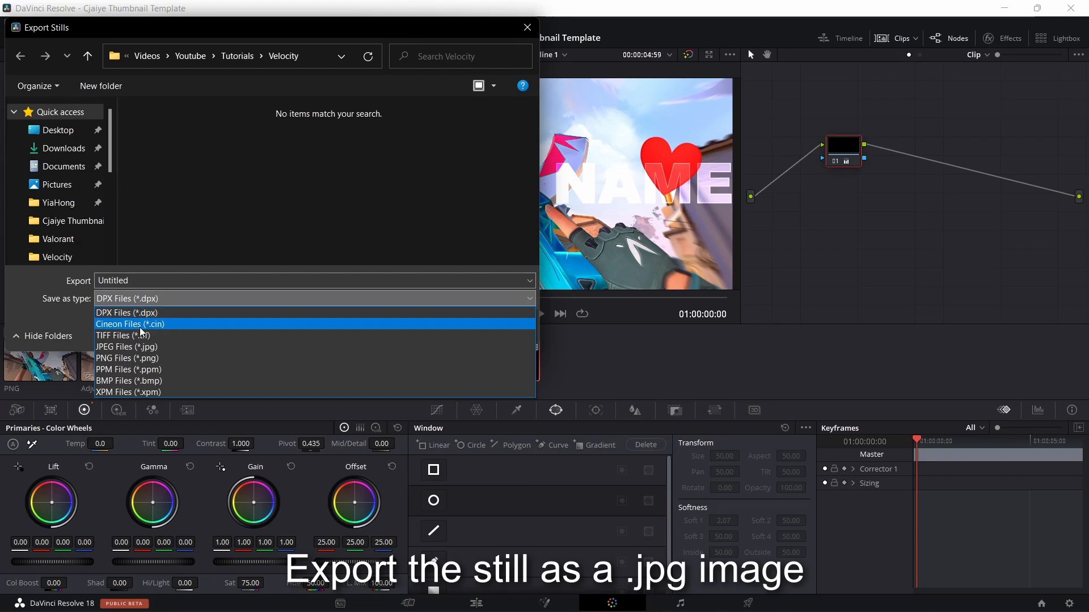
click(141, 347)
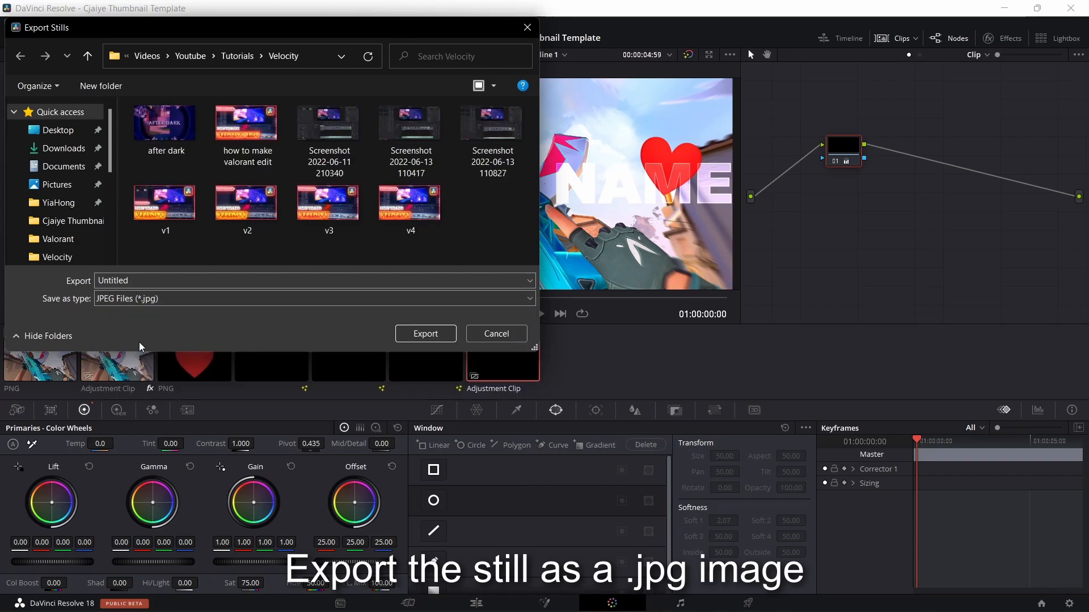
click(67, 224)
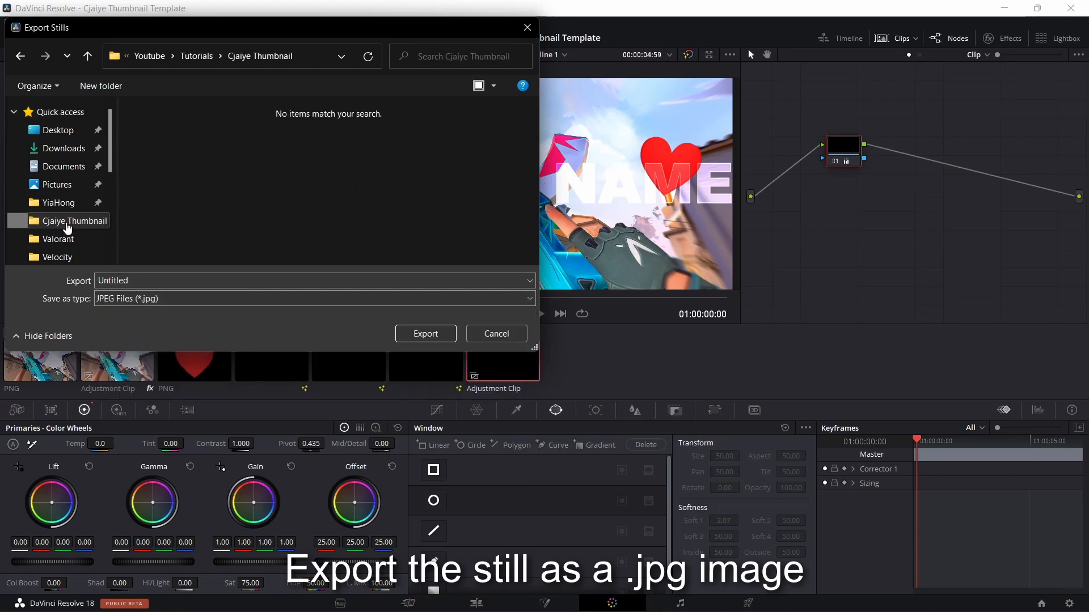
click(167, 276)
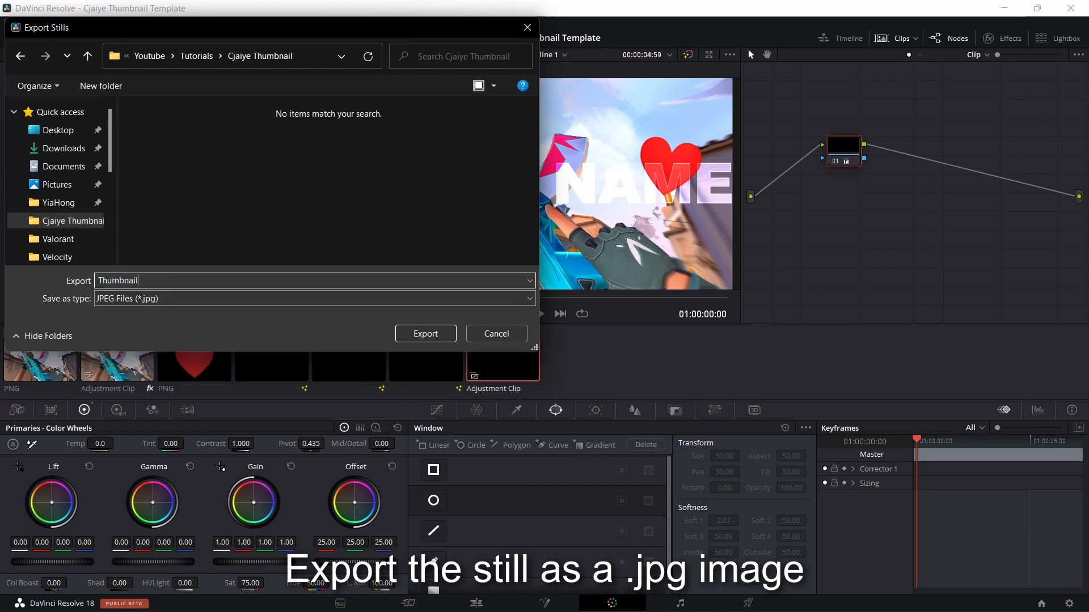
click(425, 334)
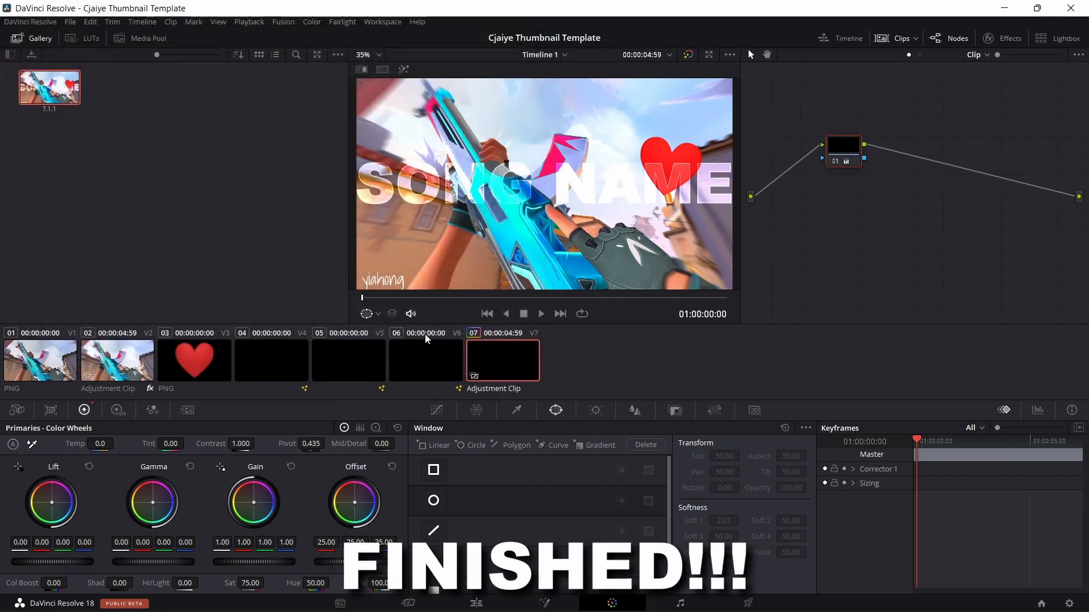